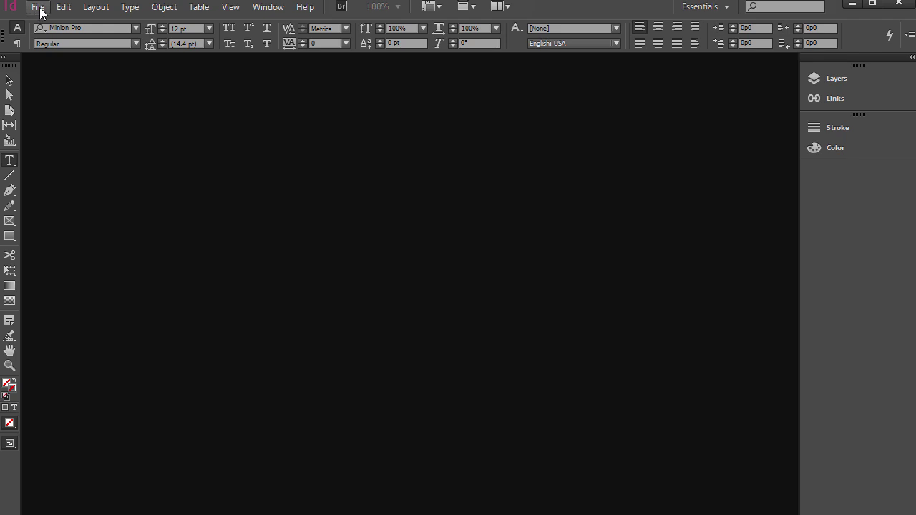
Create a new blank single-page Letter-size document (Untitled-3) from File > New > Document
click(37, 8)
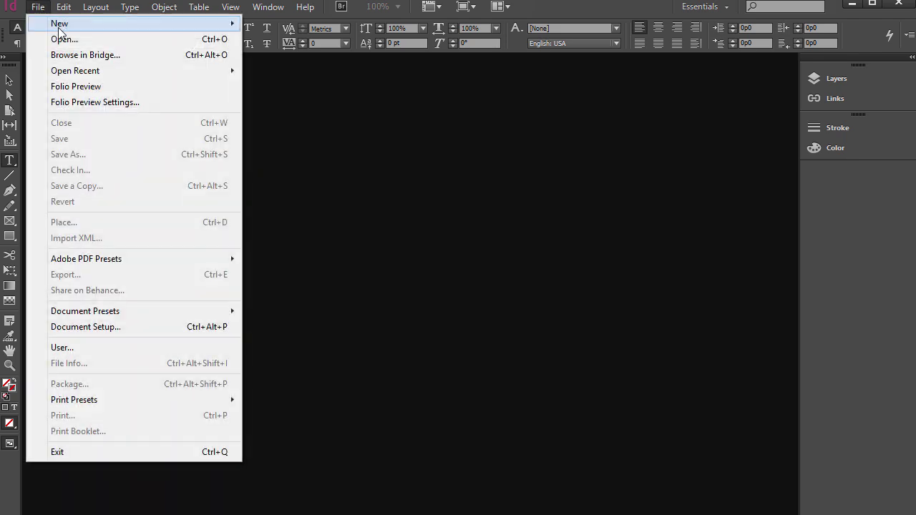
mouse_move(63, 24)
click(303, 24)
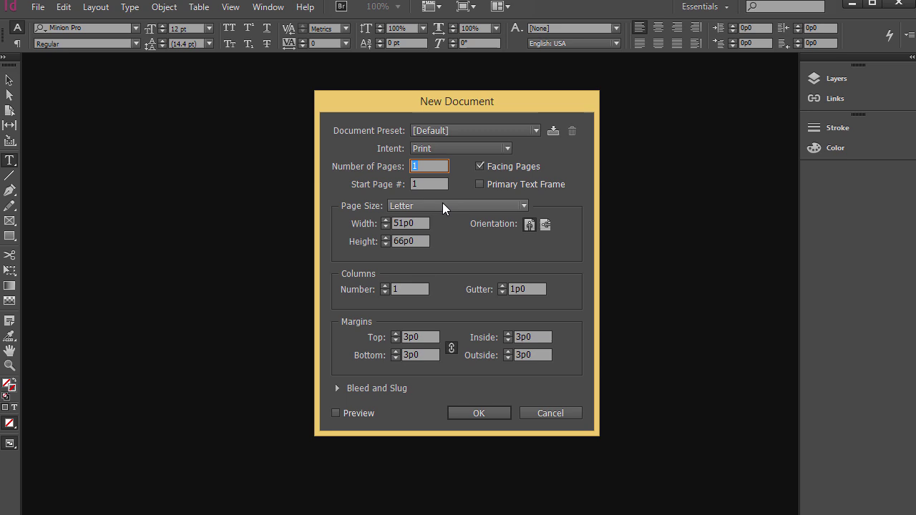
click(476, 415)
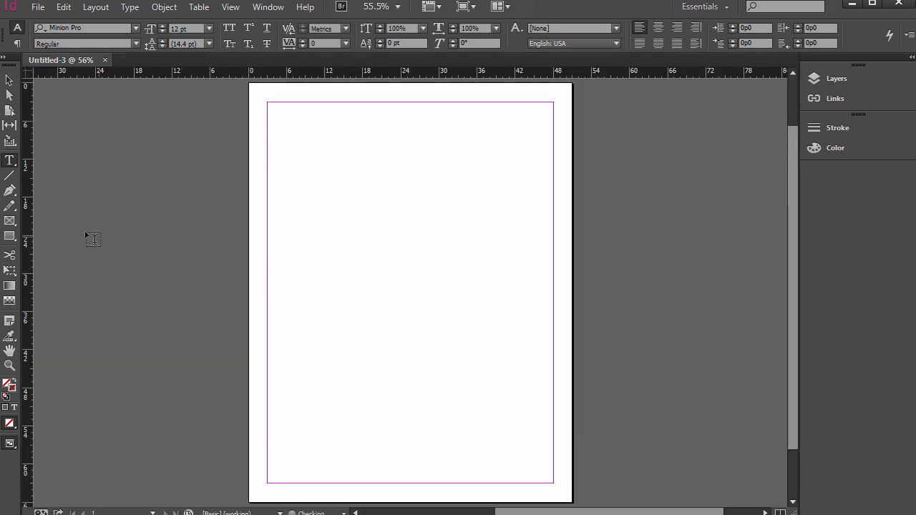
Draw a wavy open curve with the Pen Tool from the page's left edge to its top right
click(10, 191)
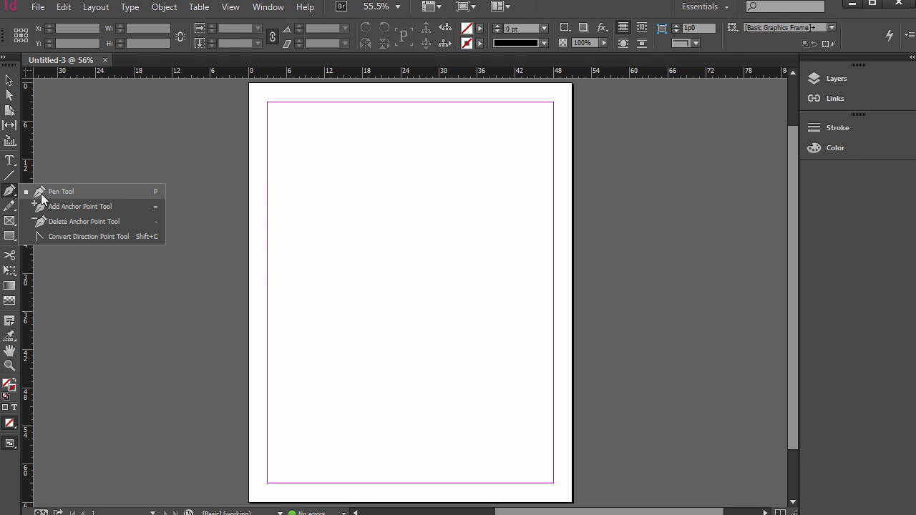
click(42, 193)
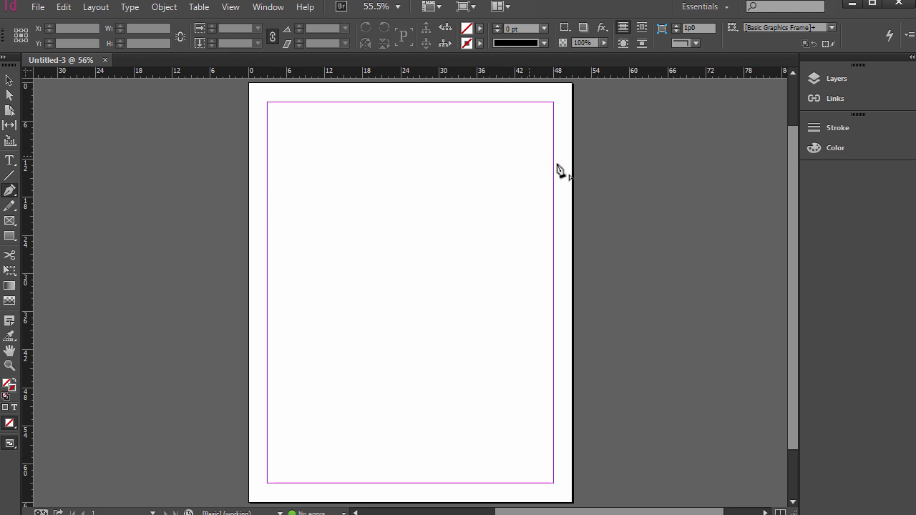
click(273, 189)
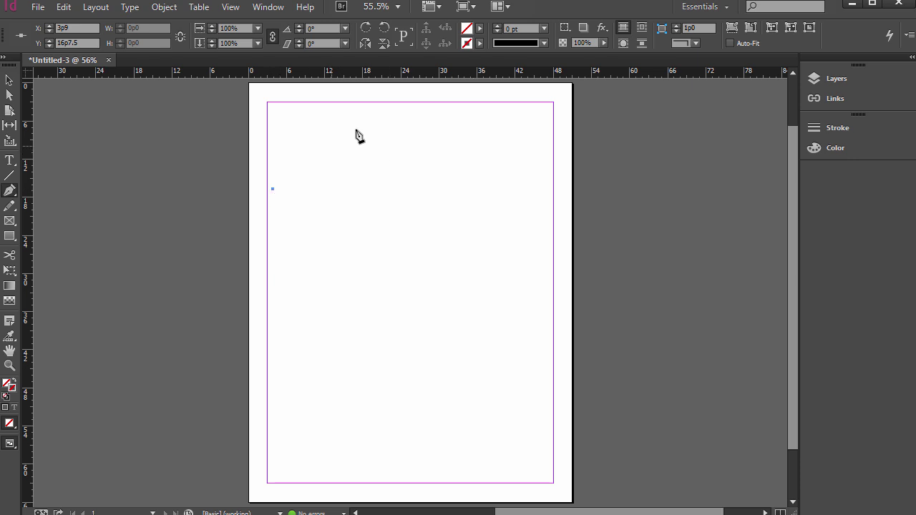
click(383, 146)
drag(391, 148, 450, 172)
mouse_move(529, 131)
mouse_down()
mouse_move(540, 127)
mouse_move(544, 103)
mouse_up()
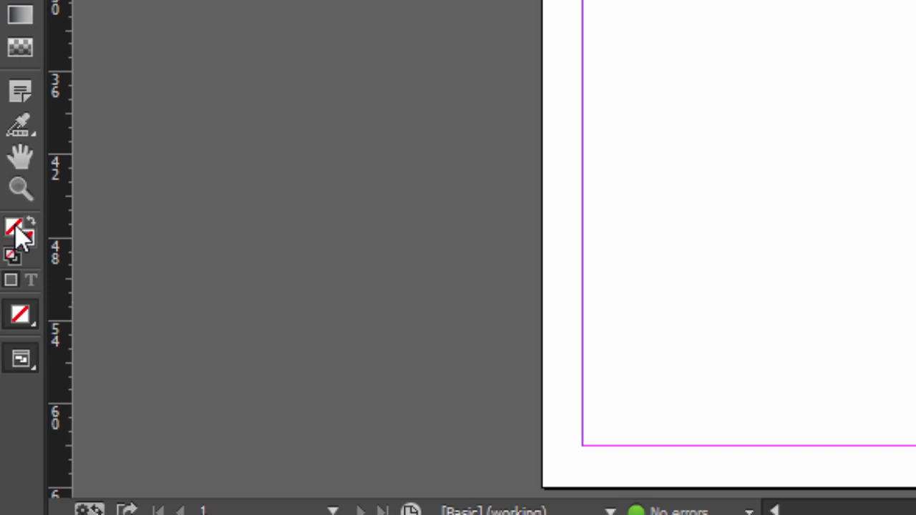
Give the curved path a blue fill of R35 G140 B199 (#238cc7)
double_click(14, 228)
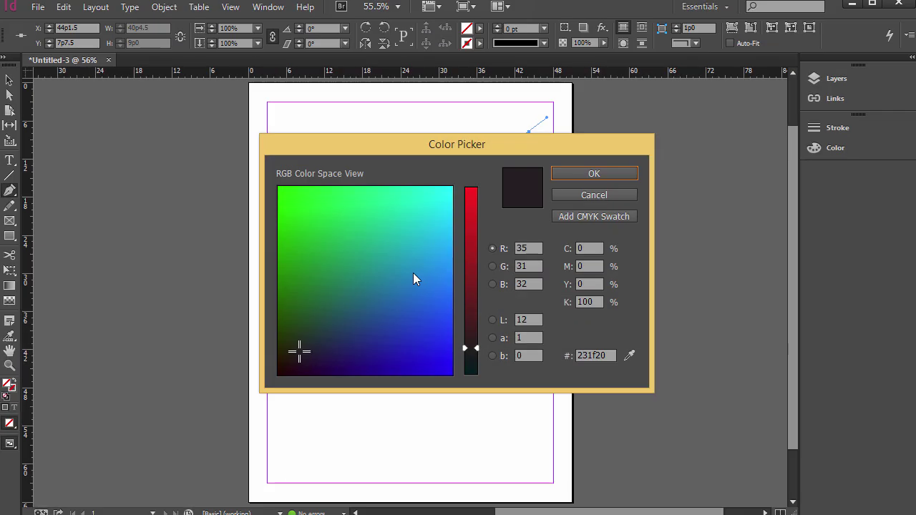
click(413, 279)
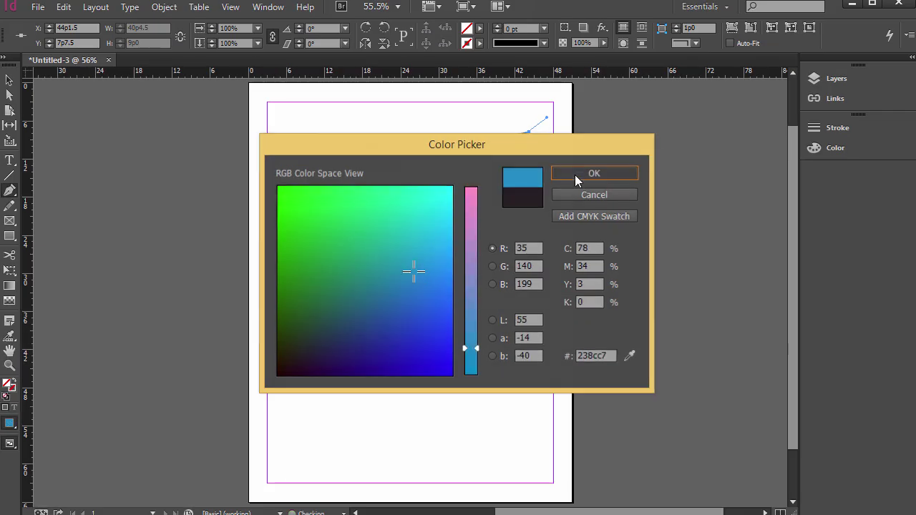
click(576, 176)
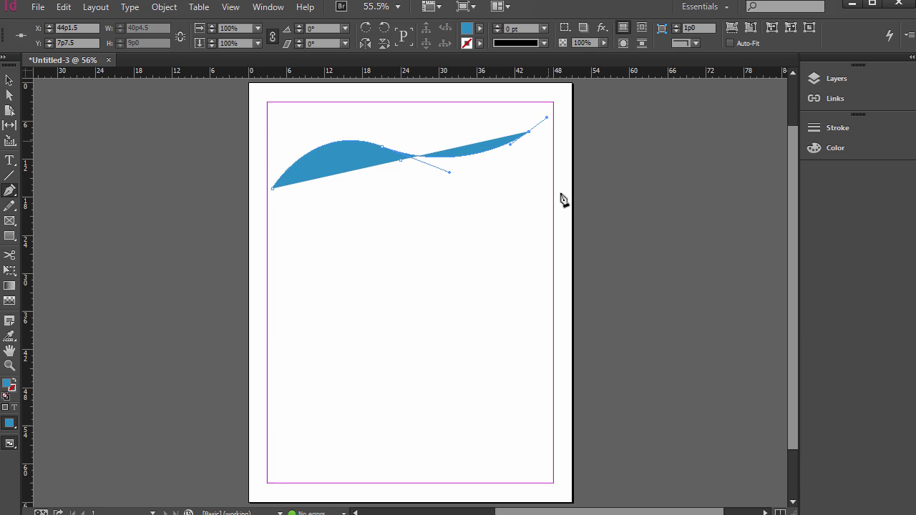
Add an anchor and close the shape, then undo both changes to keep the curve open
click(520, 289)
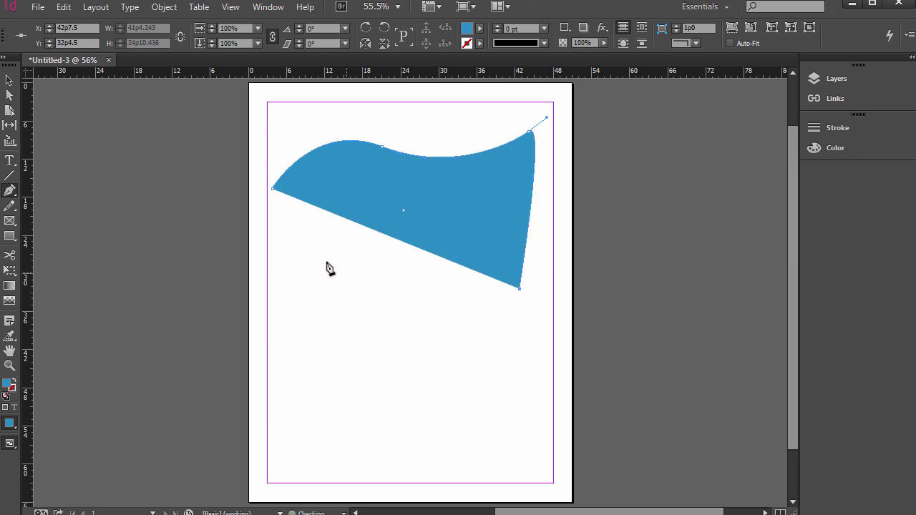
click(273, 189)
click(64, 7)
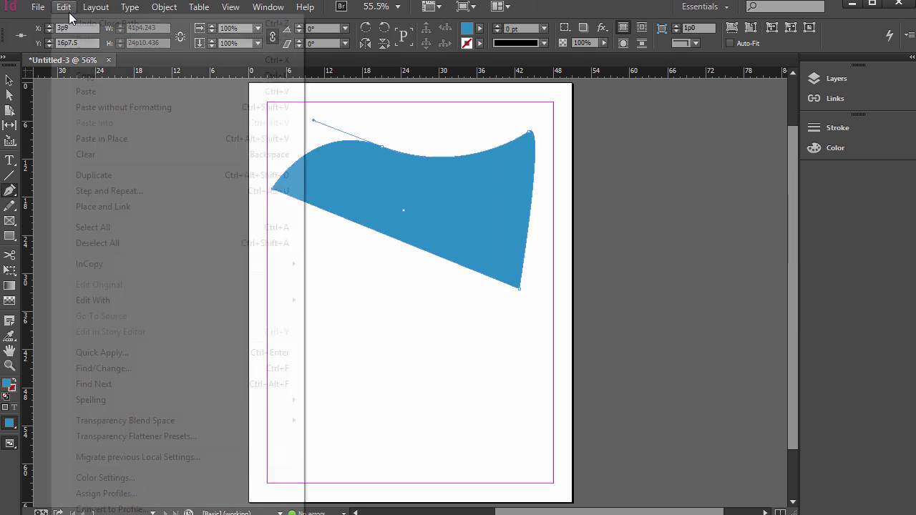
click(72, 24)
click(64, 8)
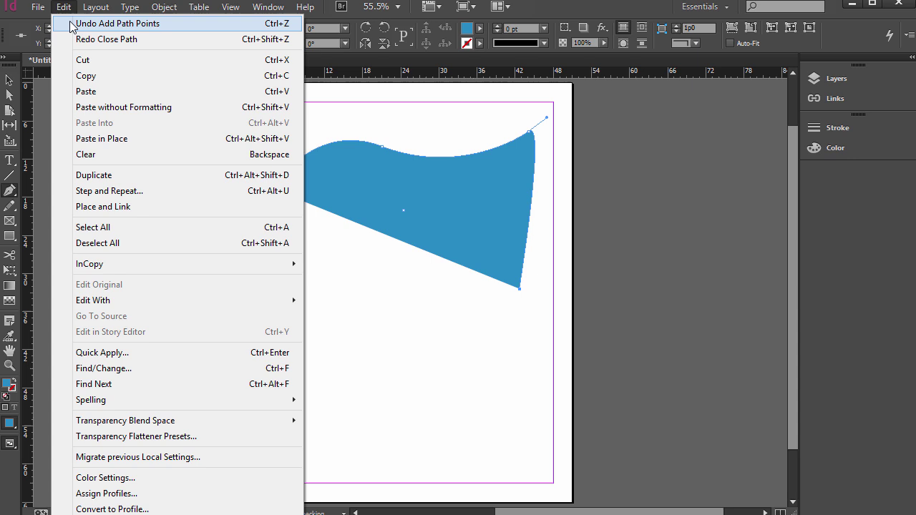
click(72, 24)
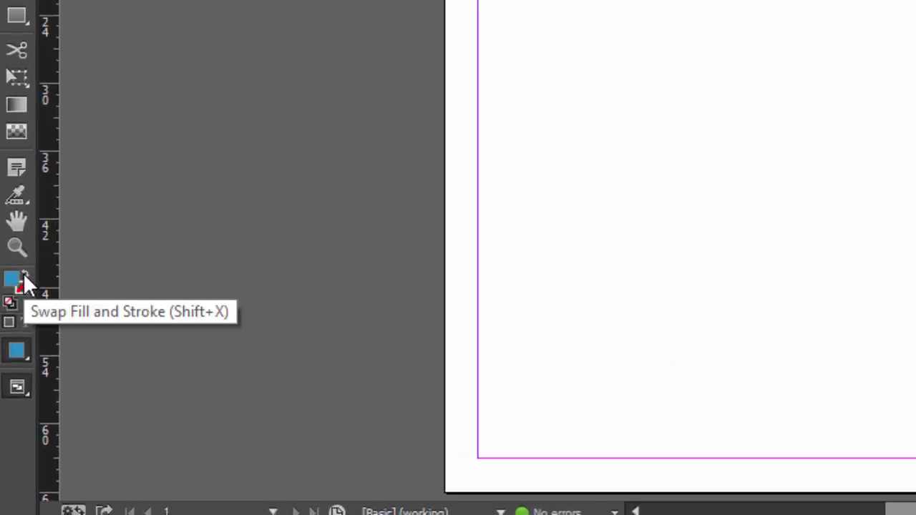
Swap fill and stroke, then set the stroke weight to 10 pt and back to 0 pt
click(14, 382)
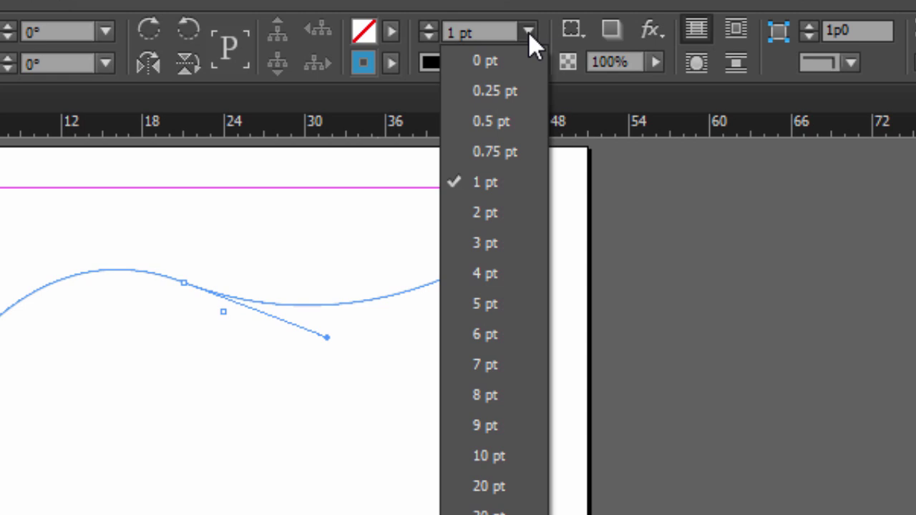
click(487, 455)
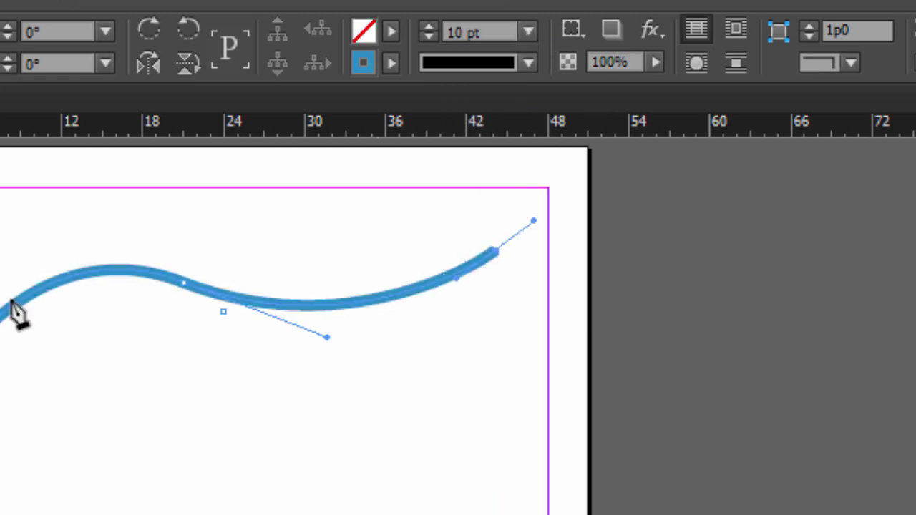
click(529, 32)
click(520, 62)
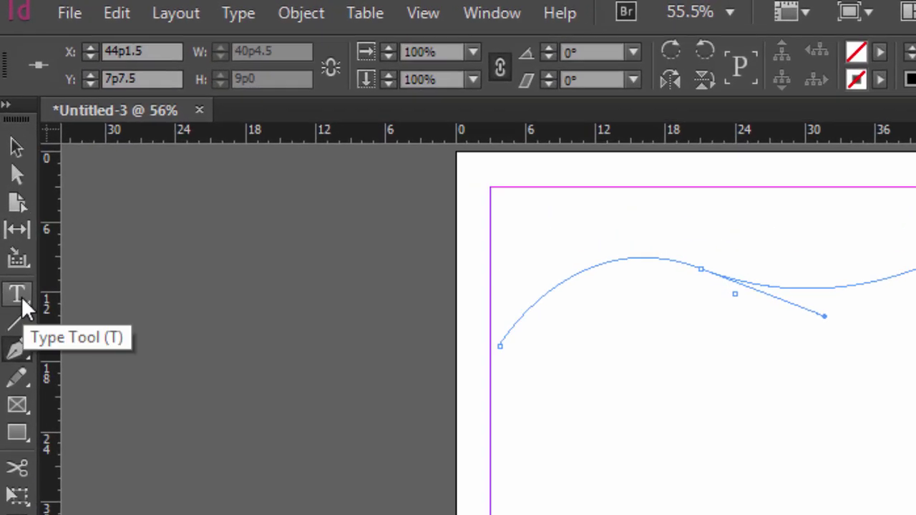
Type 'This is a feature story title' along the curve with Type on a Path, then select it all
click(22, 299)
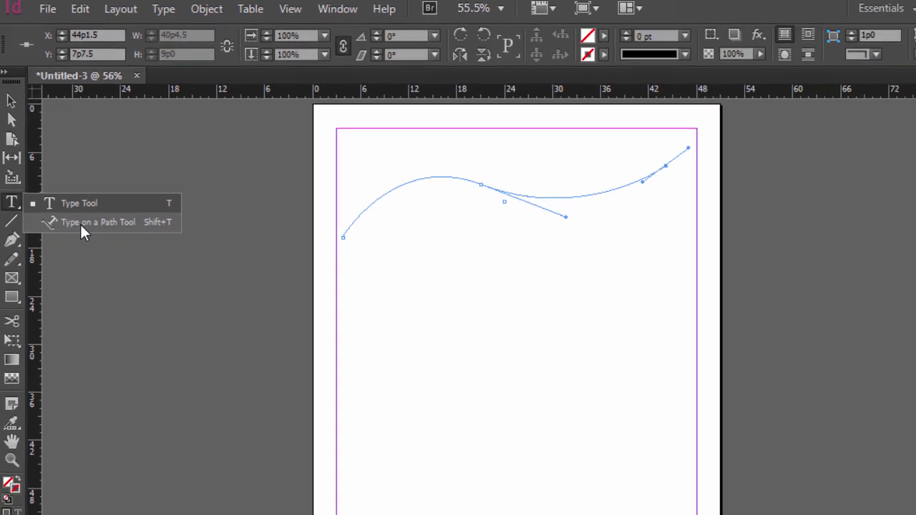
click(107, 295)
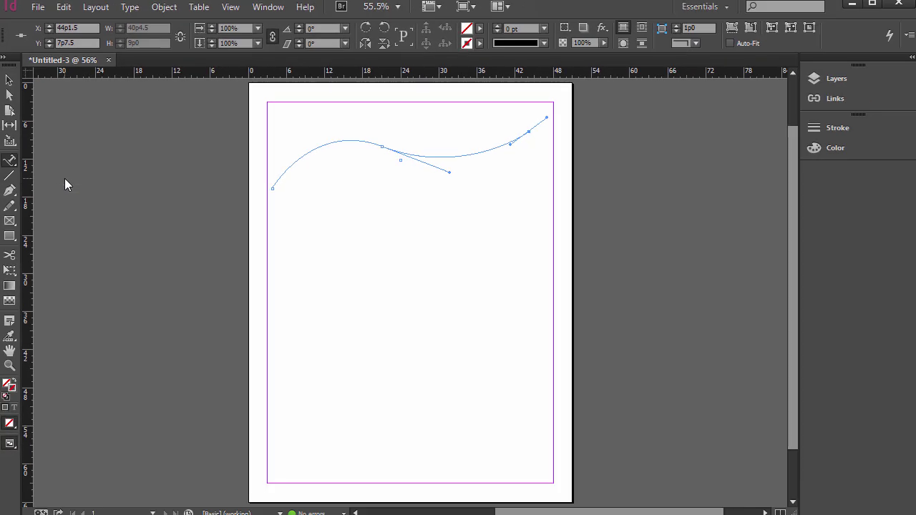
click(286, 167)
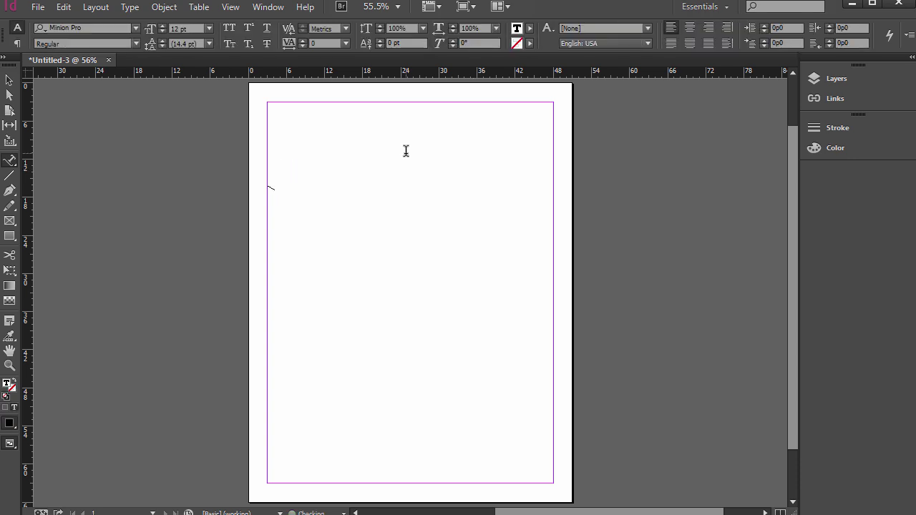
text(This is a feature story title)
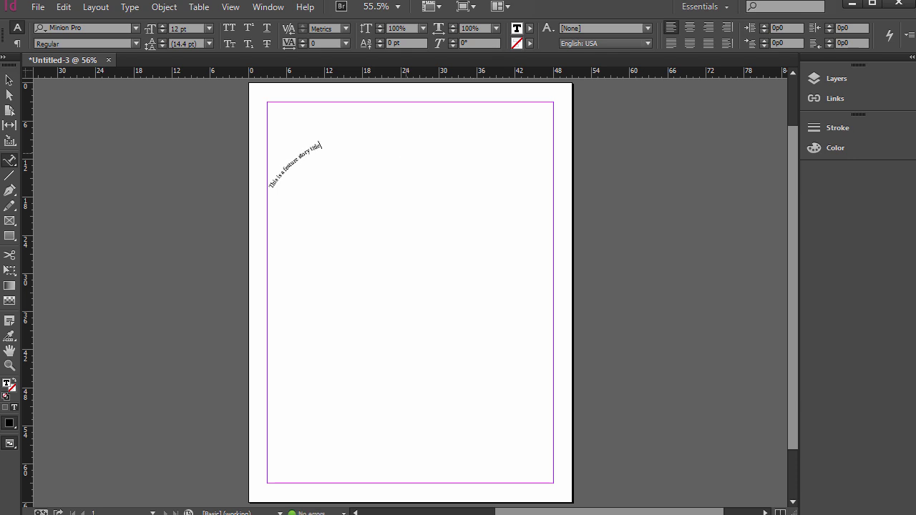
key(ctrl+a)
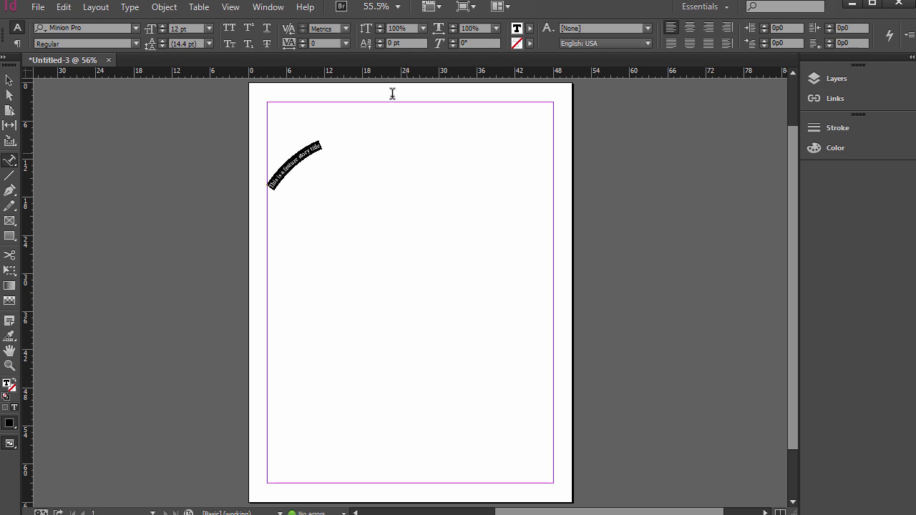
Set the curved title to 36 pt, slide its start along the arc, and nudge it slightly higher
click(209, 28)
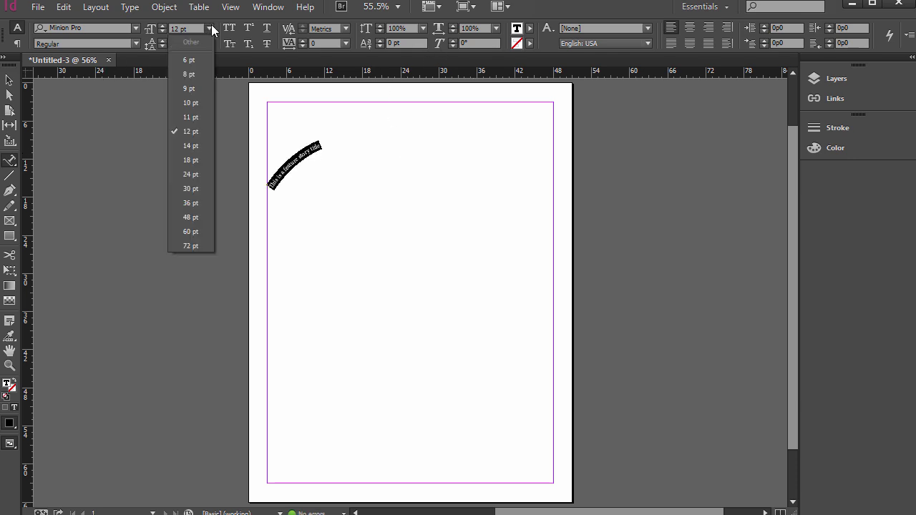
click(192, 207)
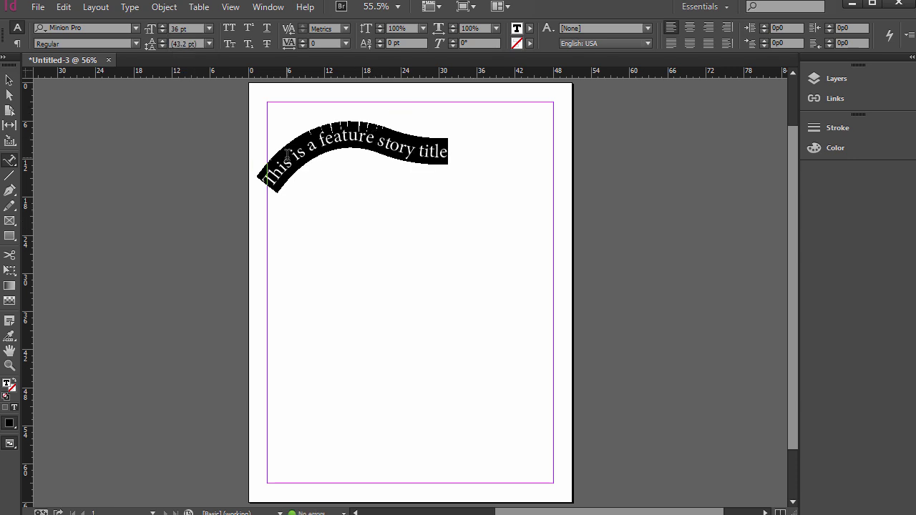
click(287, 156)
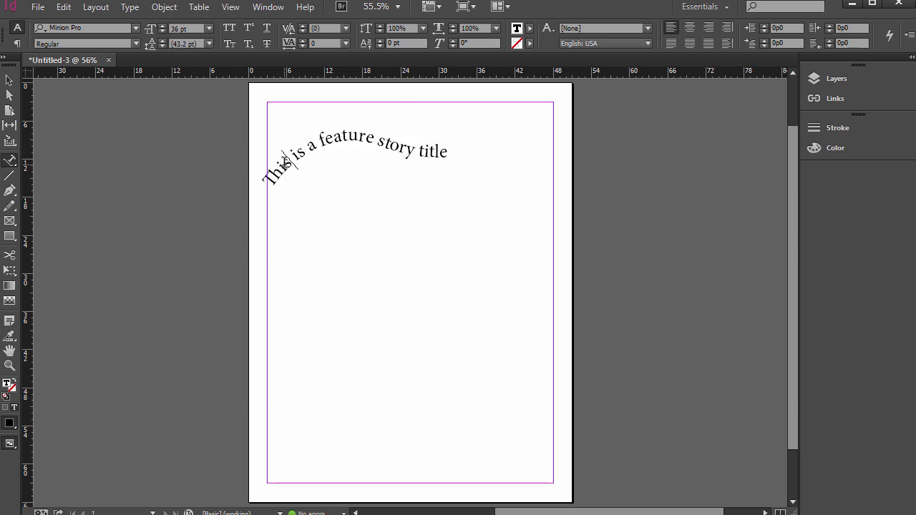
mouse_move(283, 161)
mouse_down()
mouse_move(279, 170)
mouse_move(283, 163)
mouse_up()
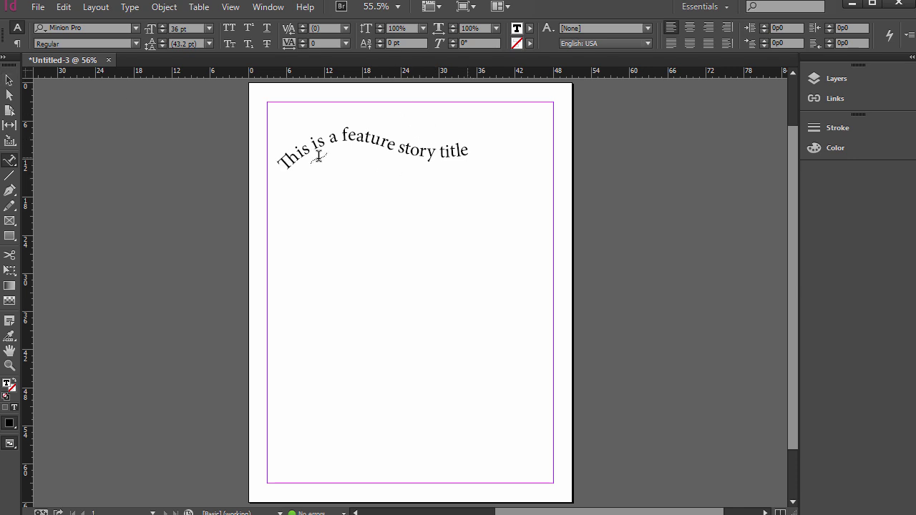
click(8, 79)
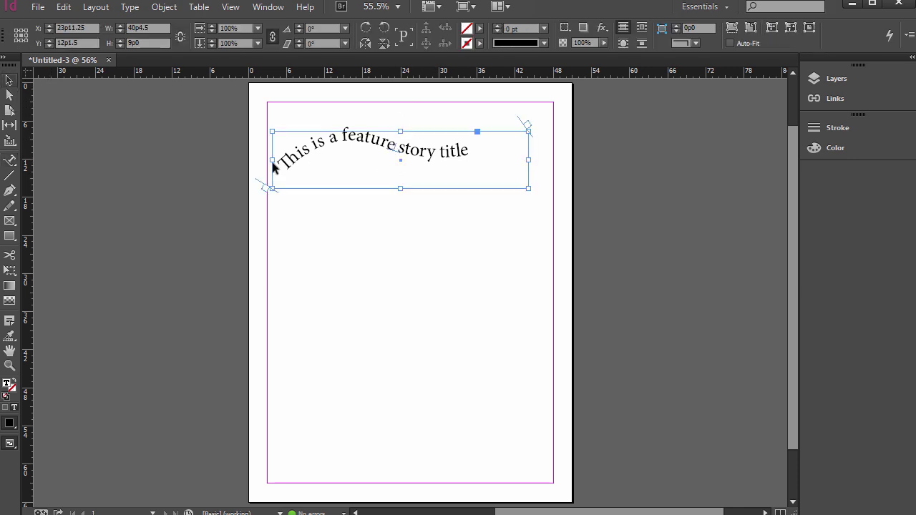
mouse_move(417, 153)
mouse_down()
mouse_move(418, 161)
mouse_move(417, 148)
mouse_up()
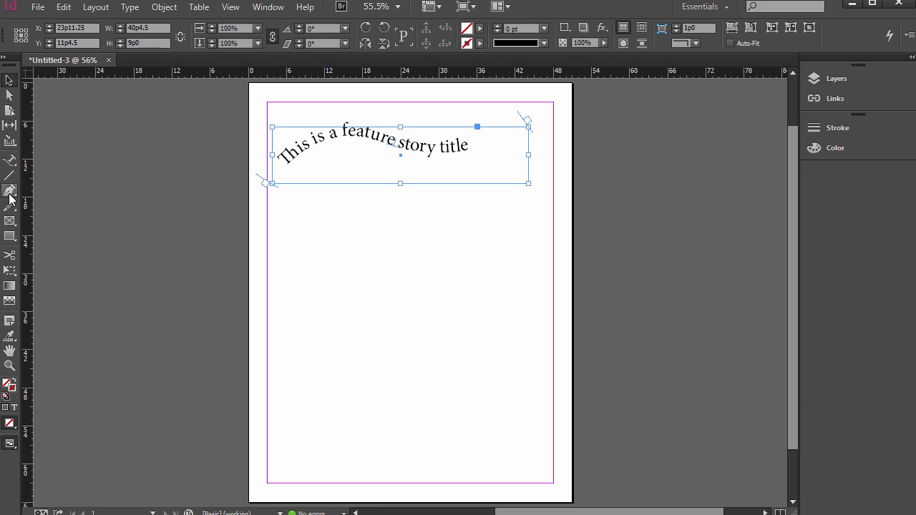
Draw a large 28p0 circle below the title with the Ellipse Tool
click(13, 239)
click(13, 239)
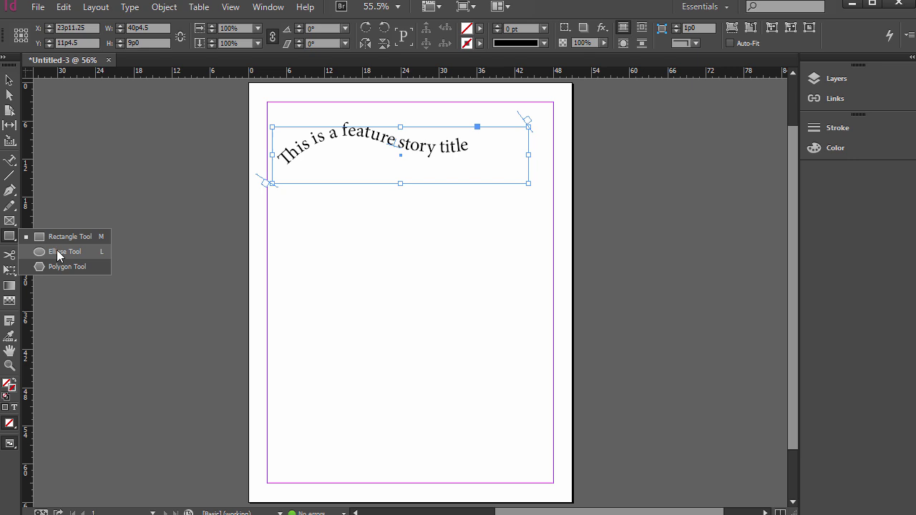
click(59, 255)
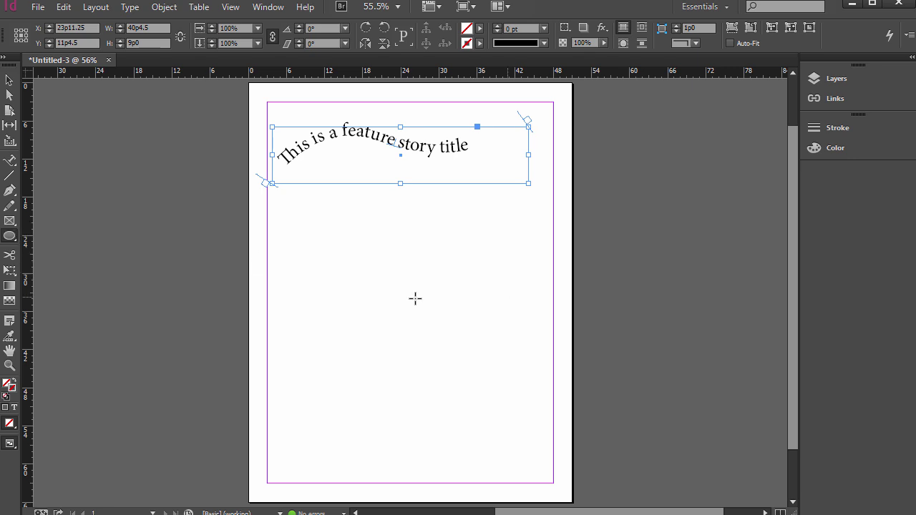
drag(313, 228, 491, 430)
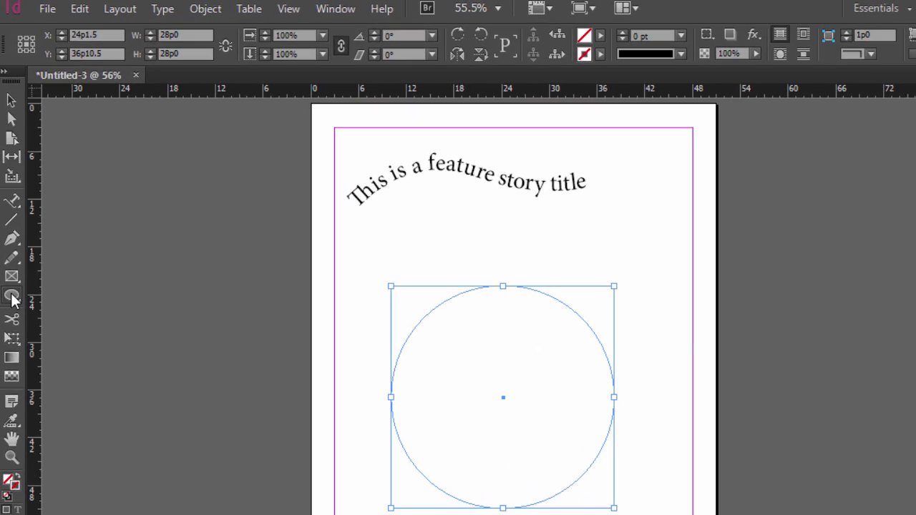
click(9, 236)
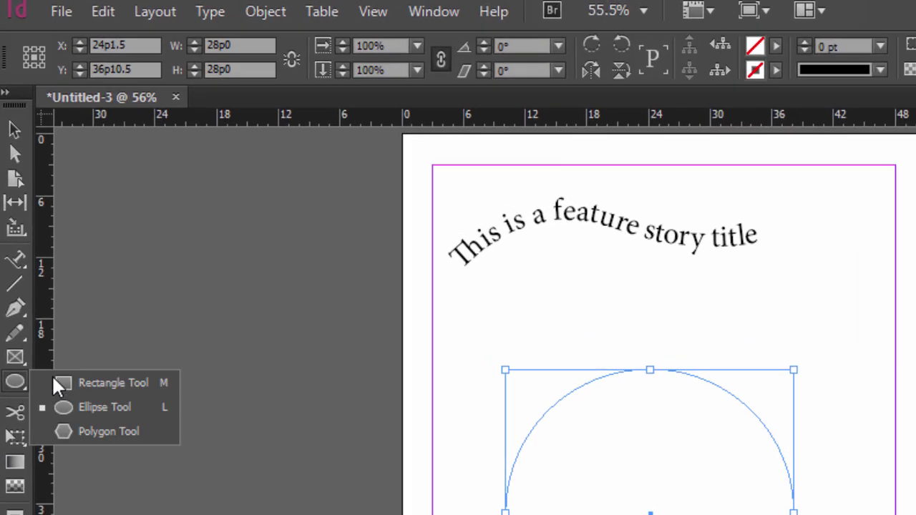
click(109, 425)
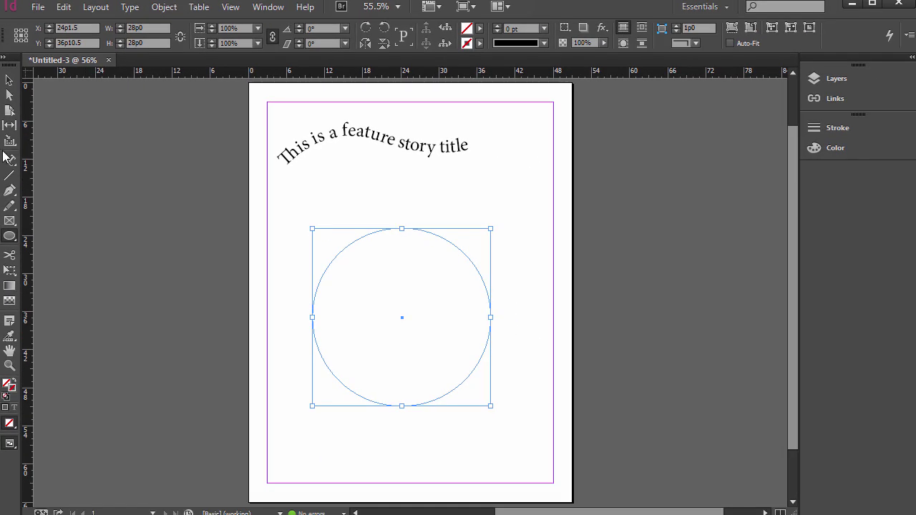
click(8, 159)
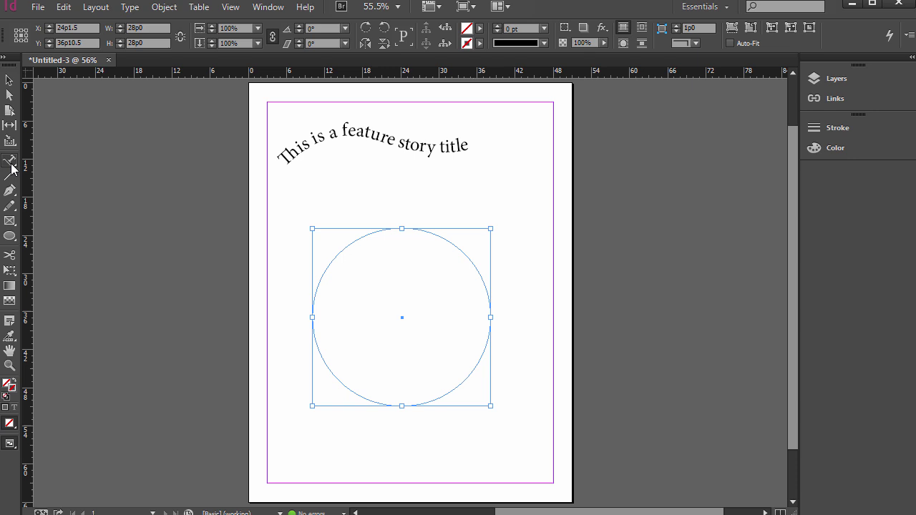
Type 'Circular text asdf asdf…' around the circle's outline, select it, and set it to 18 pt
click(64, 174)
click(328, 266)
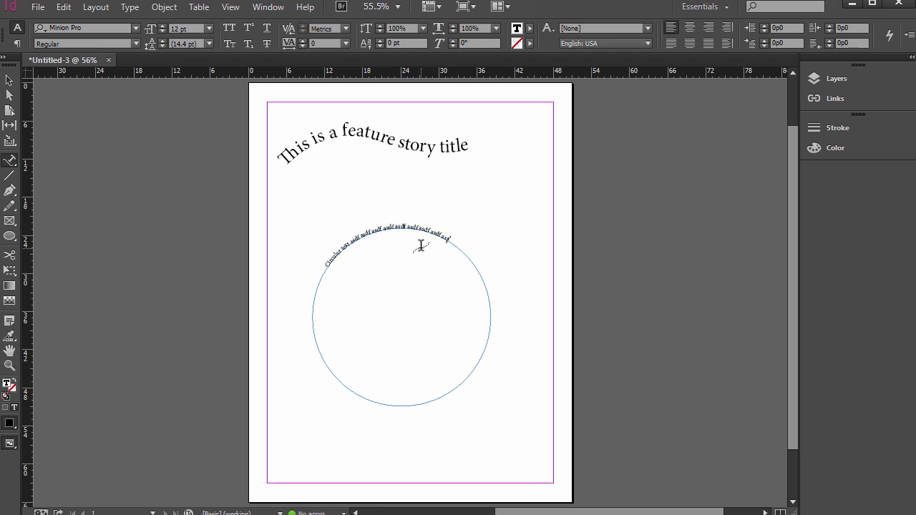
drag(449, 236, 318, 262)
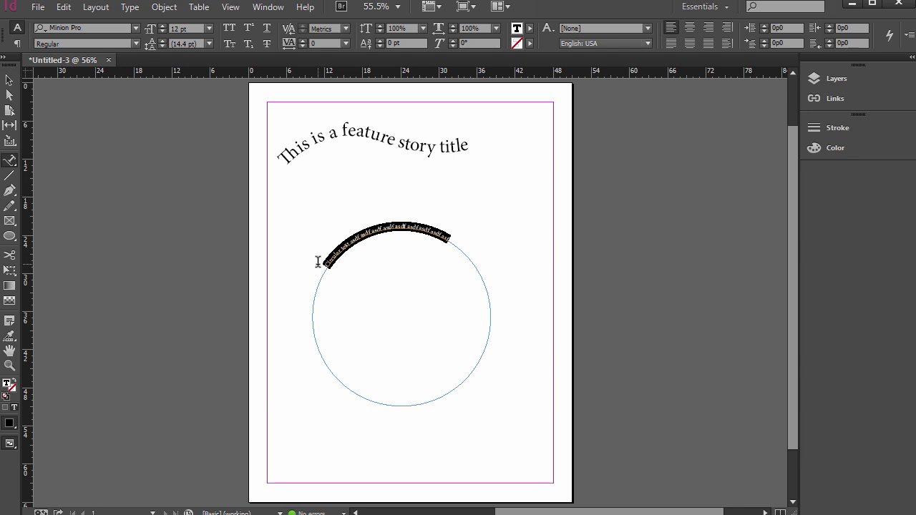
key(ctrl+equal)
key(ctrl+equal)
key(ctrl+equal)
key(ctrl+equal)
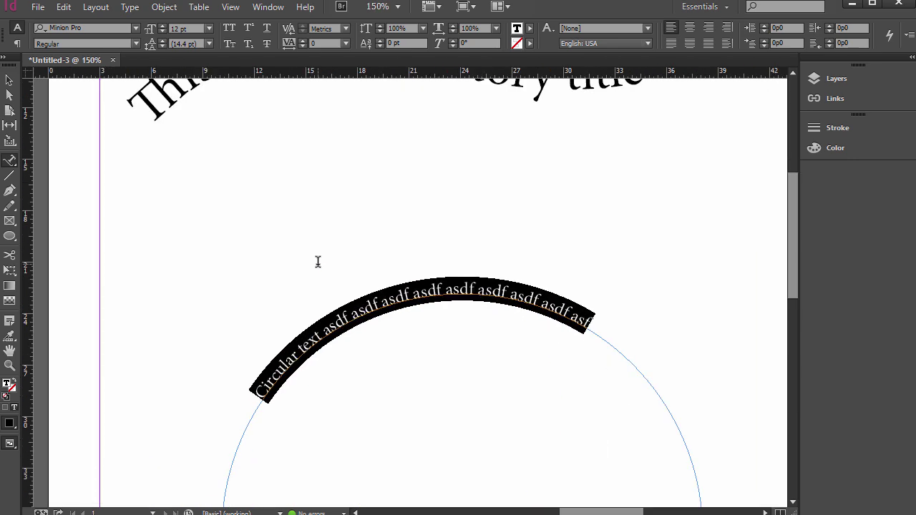
scroll(346, 234, down, 5)
scroll(393, 248, up, 1)
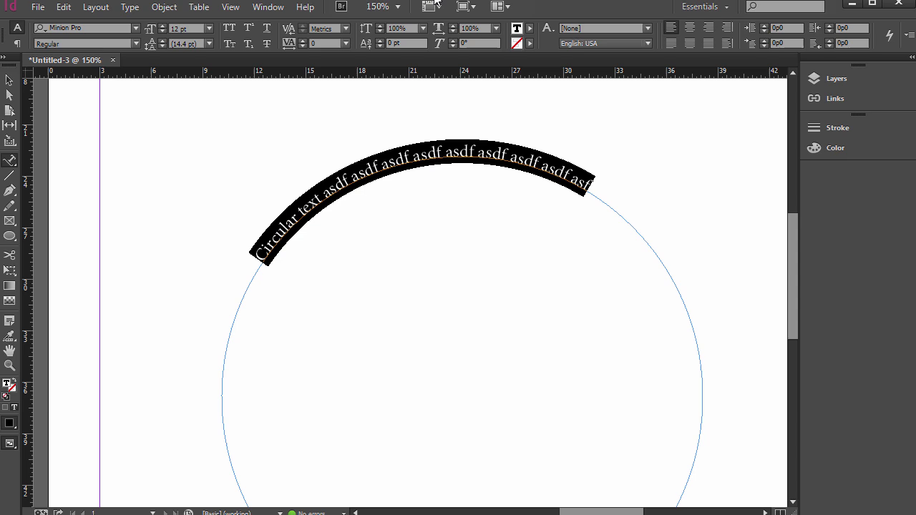
click(209, 29)
click(196, 152)
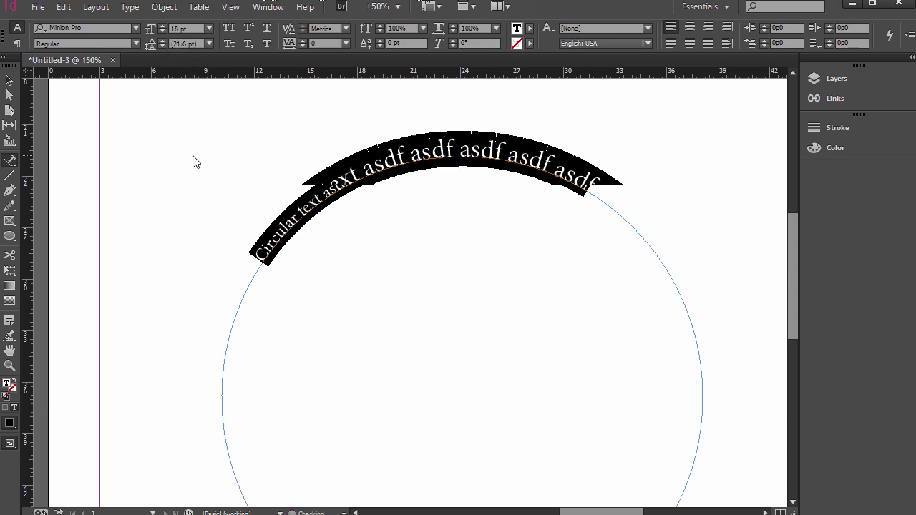
click(9, 80)
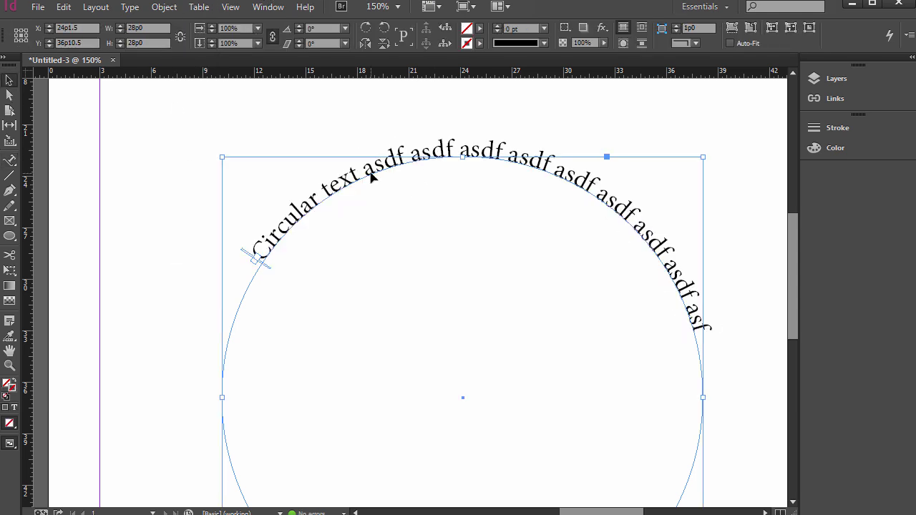
Drag the circle up and to the left, undoing an accidental point reshape to keep it round
drag(371, 178, 215, 142)
drag(272, 175, 248, 174)
click(12, 98)
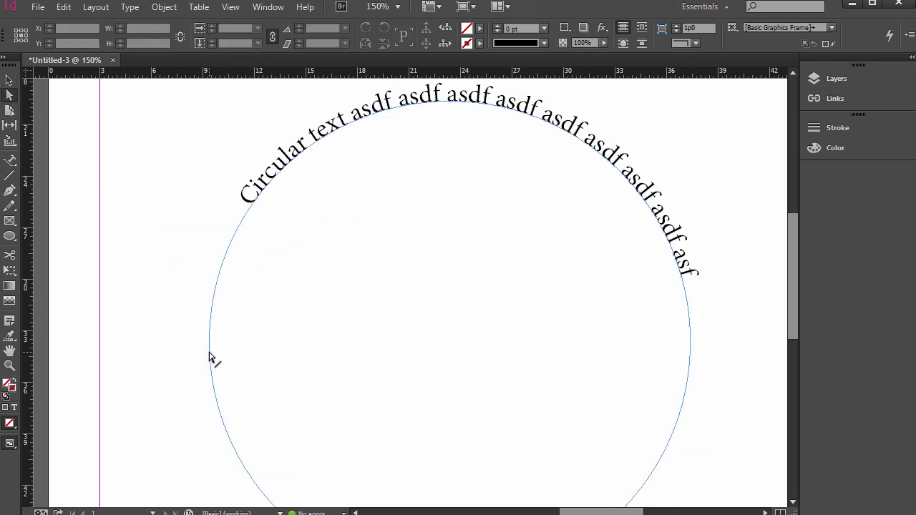
drag(214, 360, 532, 147)
key(ctrl+z)
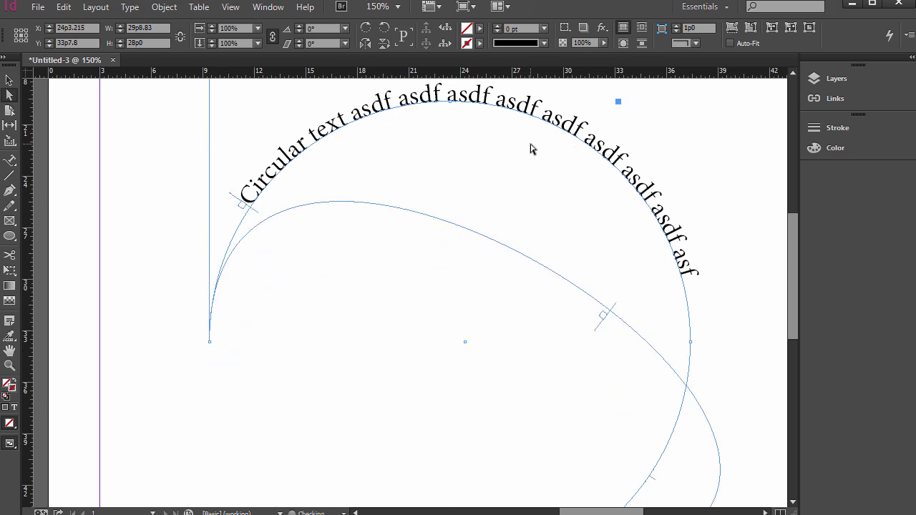
key(ctrl+z)
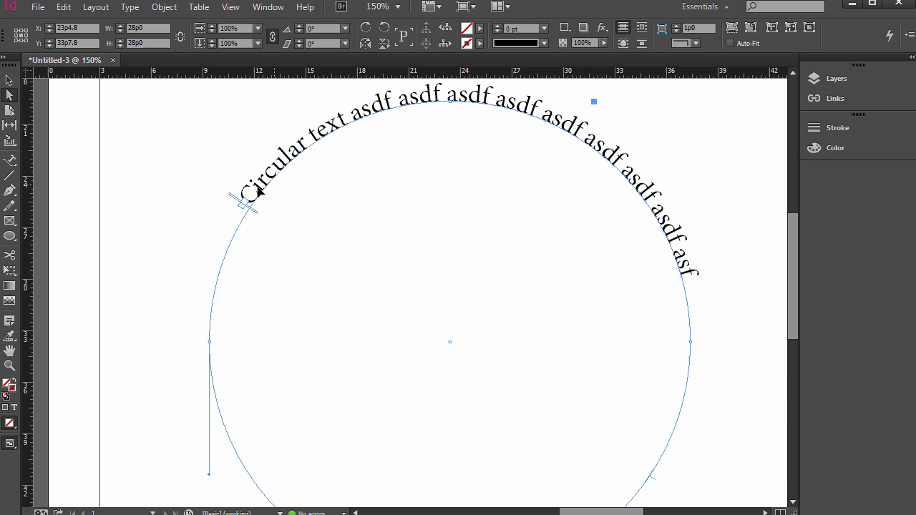
Zoom out to show the whole circle and return to the Selection tool
key(ctrl+minus)
key(ctrl+minus)
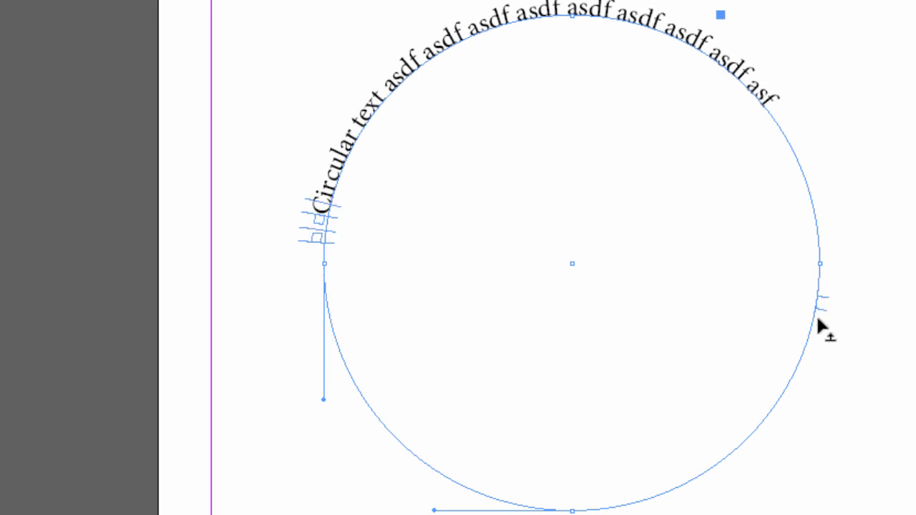
key(v)
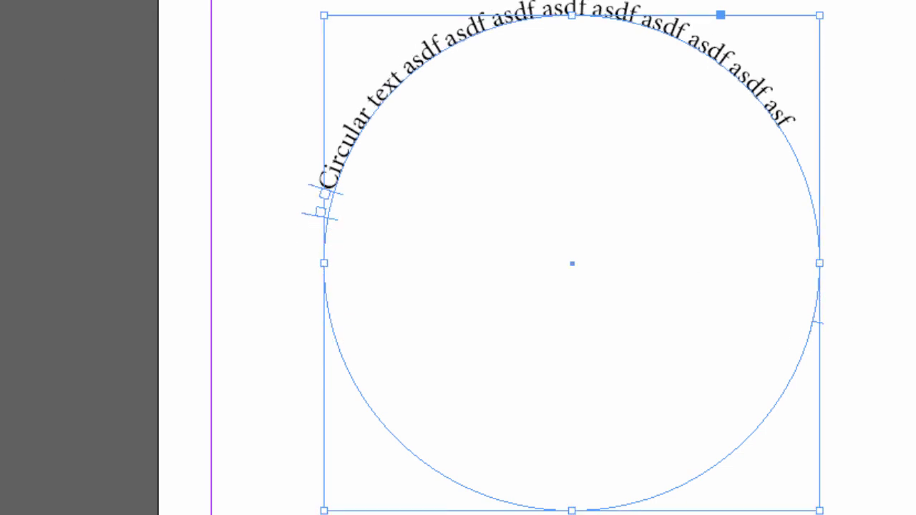